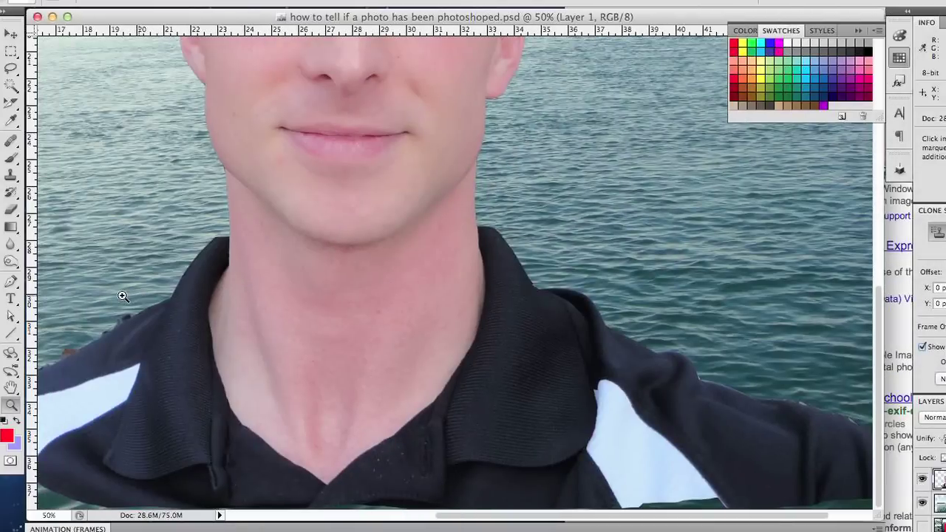
- Zoom into the portrait, then clear all windows to reveal the desktop
left_click(131, 329)
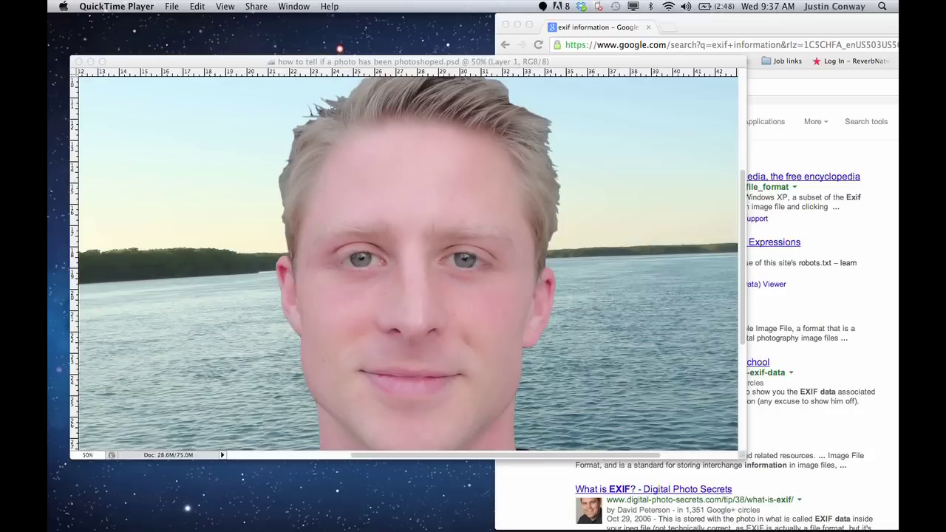
key("F11")
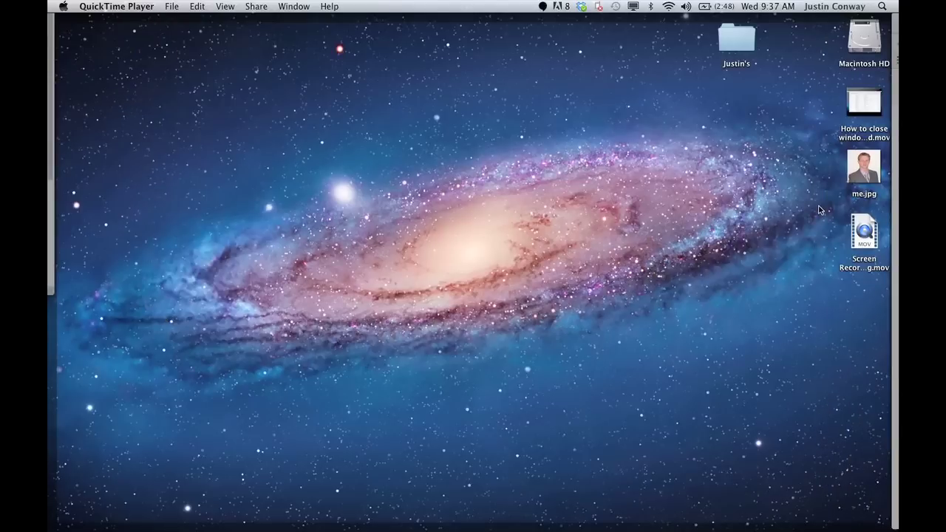
- Review me.jpg's file info (589 KB JPEG, created December 18, 2012), then close it
left_click(819, 209)
right_click(863, 168)
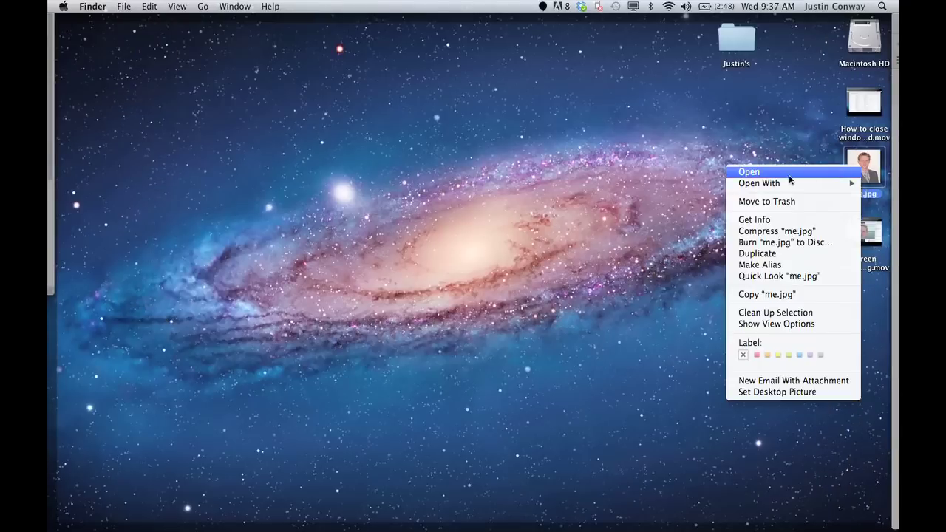
left_click(769, 220)
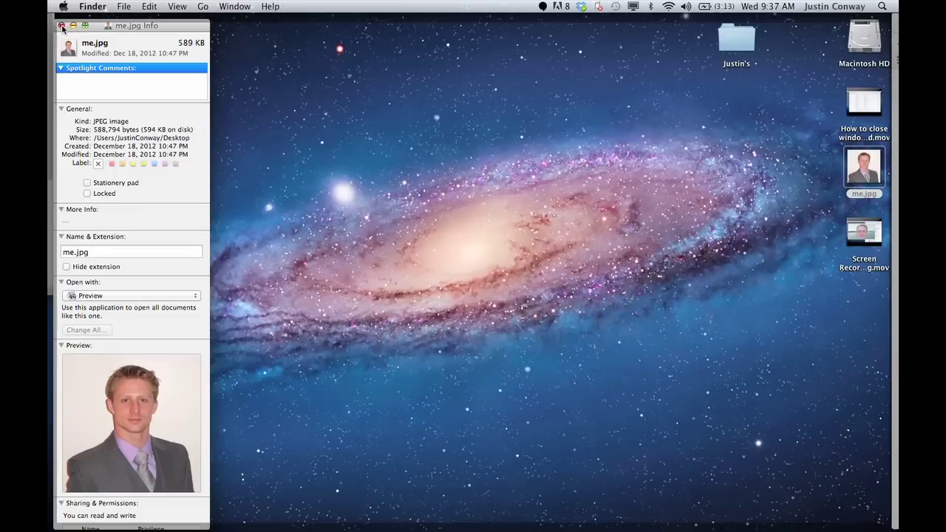
left_click(62, 27)
- Bring the Photoshop lake portrait back to the front via Mission Control
key("F3")
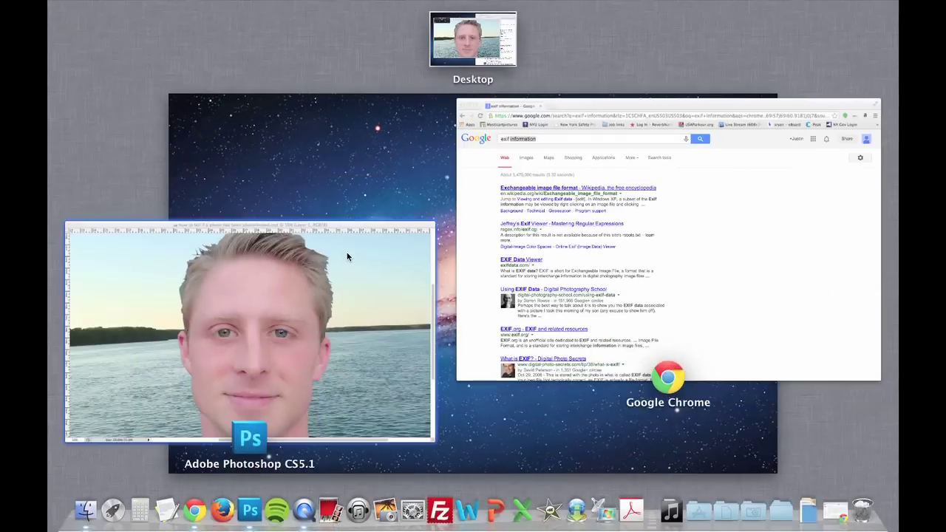
left_click(372, 301)
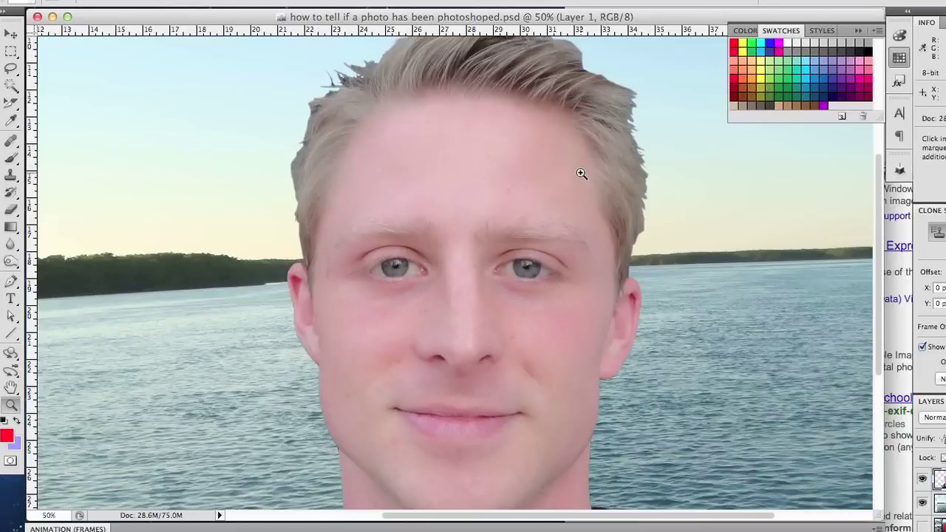
- Zoom the hair edge to 100% and 200%, then back out to 66.7%
left_click(631, 135)
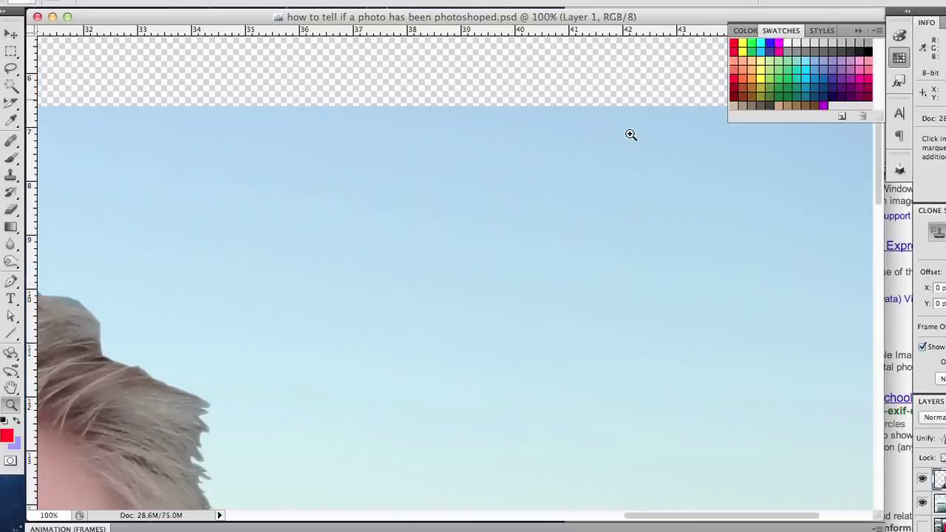
scroll(280, 356, "down", 5)
scroll(281, 356, "left", 2)
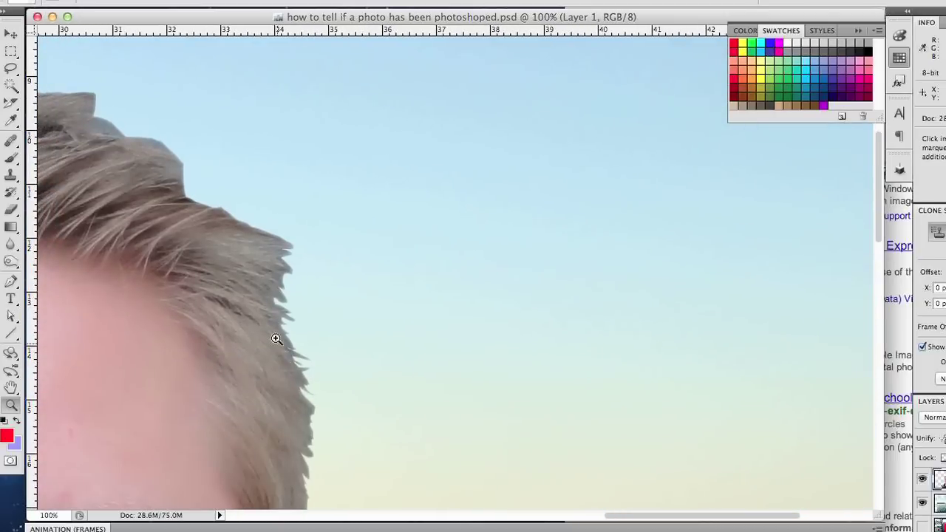
left_click(274, 329)
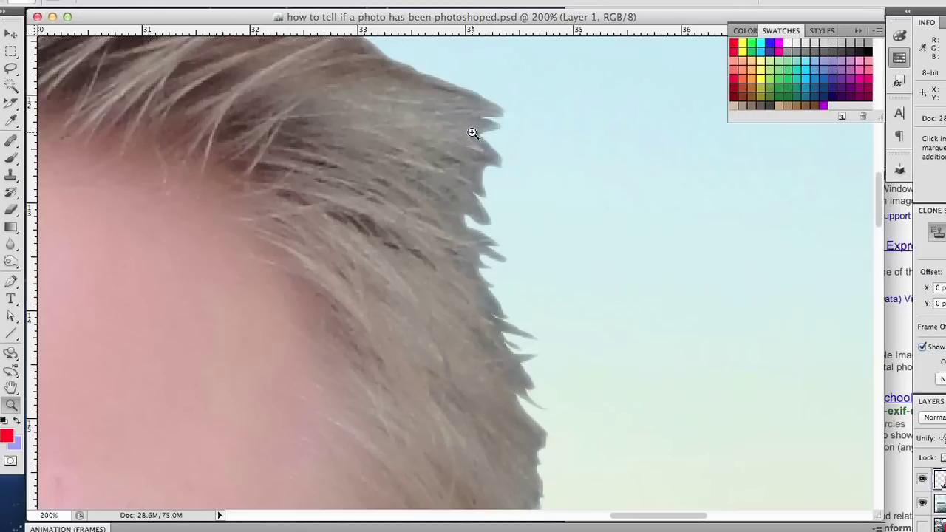
left_click(420, 235, "alt")
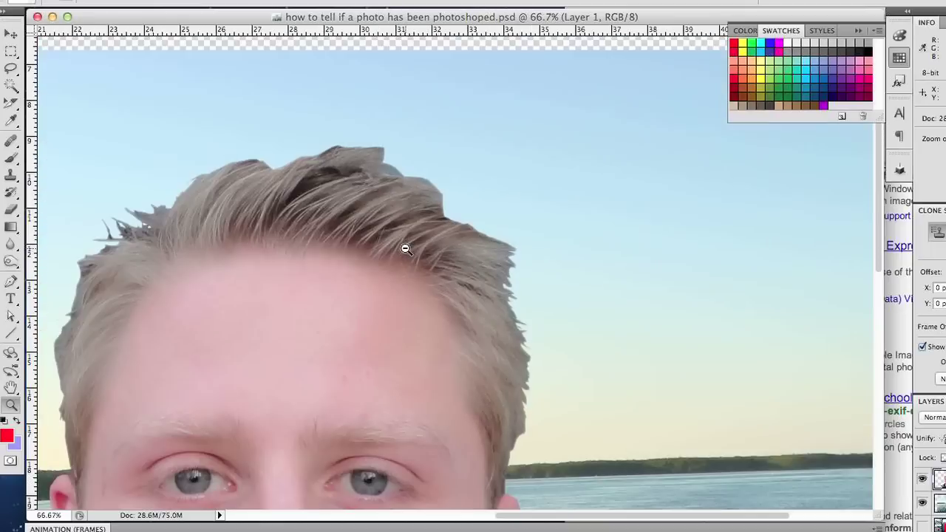
scroll(397, 307, "down", 3)
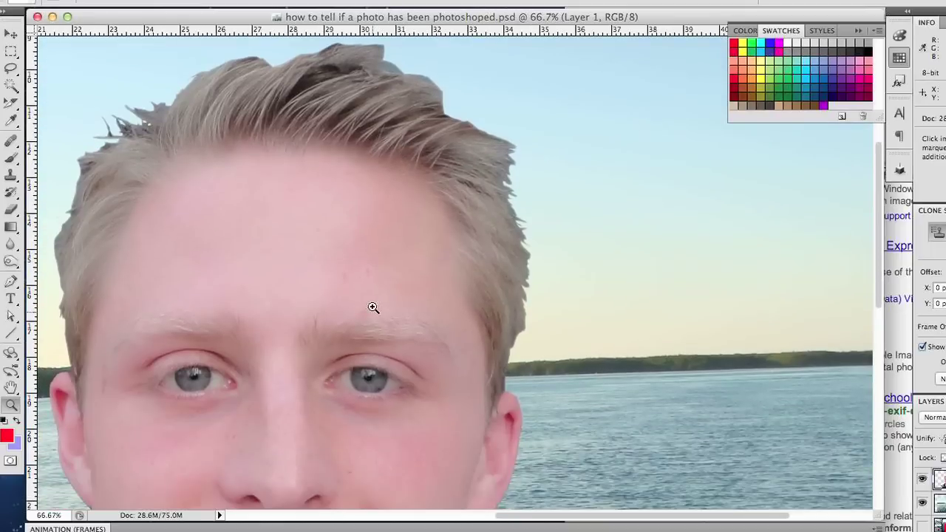
scroll(316, 312, "down", 2)
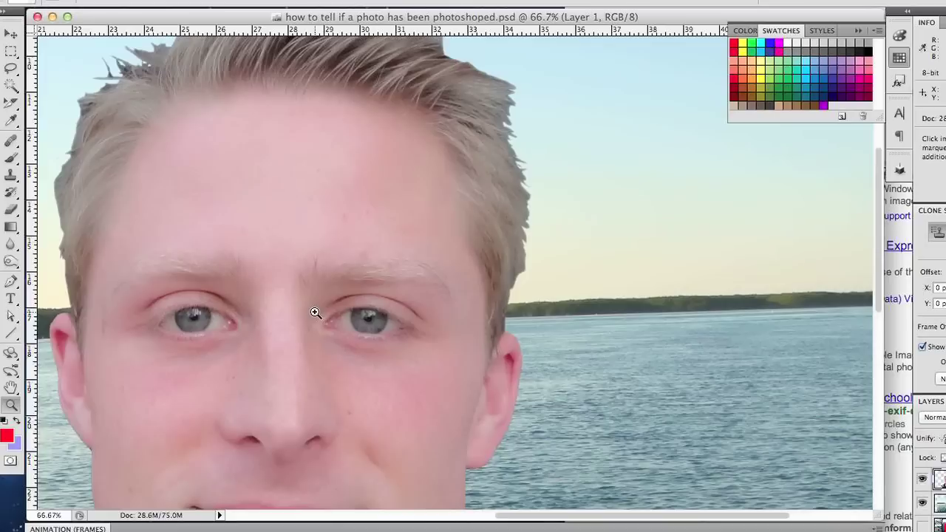
- Zoom the forehead to 200% to inspect blemish marks, then zoom out to the face
left_click(356, 234)
left_click(448, 265)
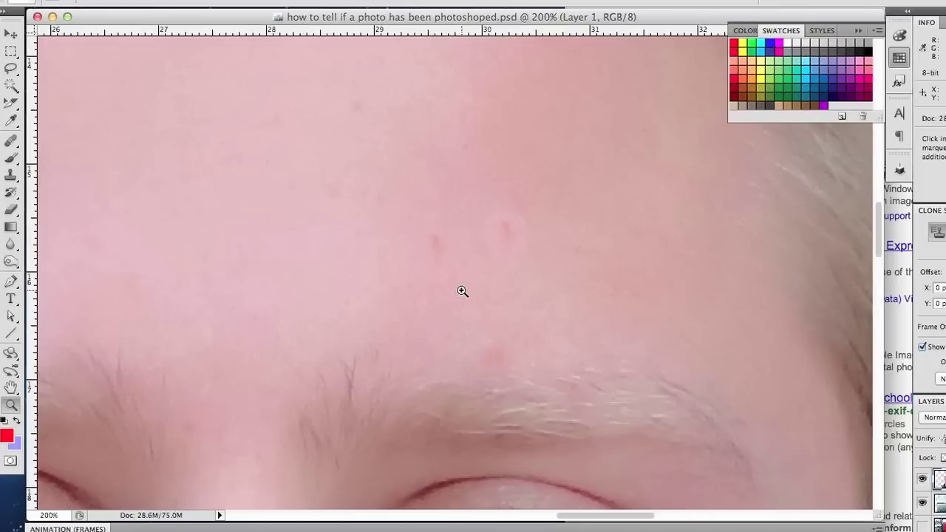
scroll(462, 291, "up", 1)
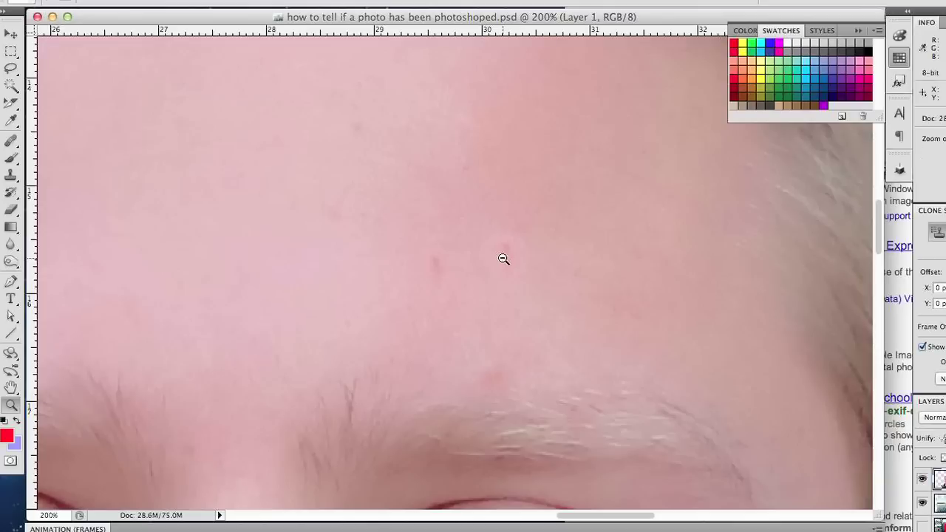
key("super+minus")
key("super+minus")
scroll(370, 290, "down", 5)
scroll(370, 290, "down", 5)
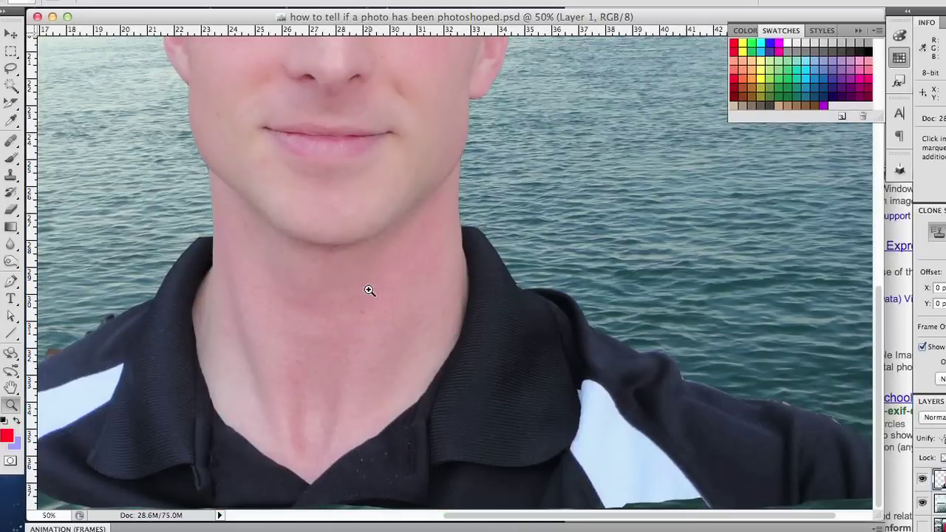
scroll(122, 295, "left", 1)
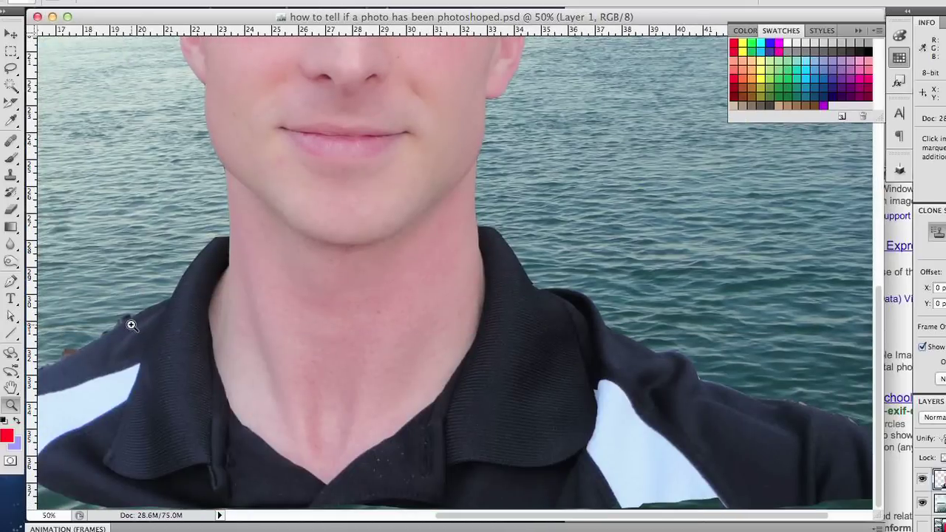
- Zoom the shirt's shoulder edge to 200% to inspect stray brown fragments
left_click(134, 329)
left_click(386, 326)
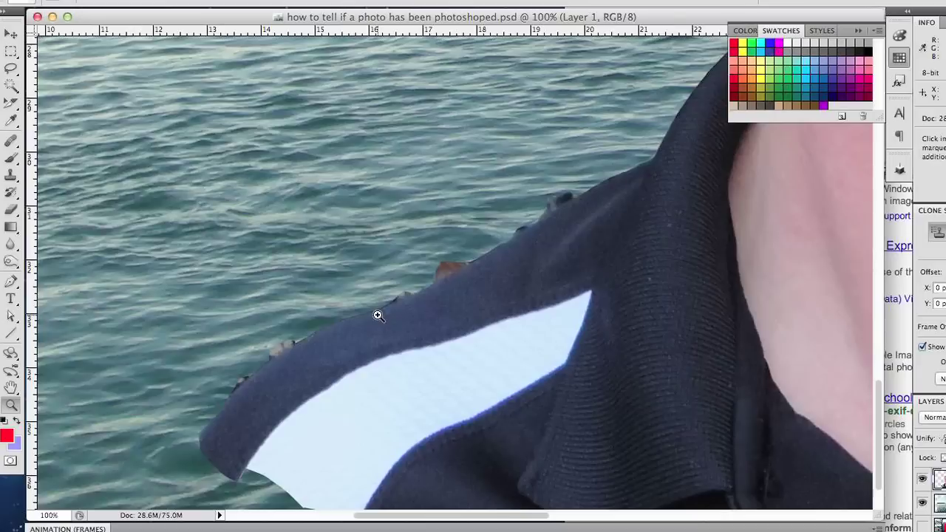
left_click(457, 284)
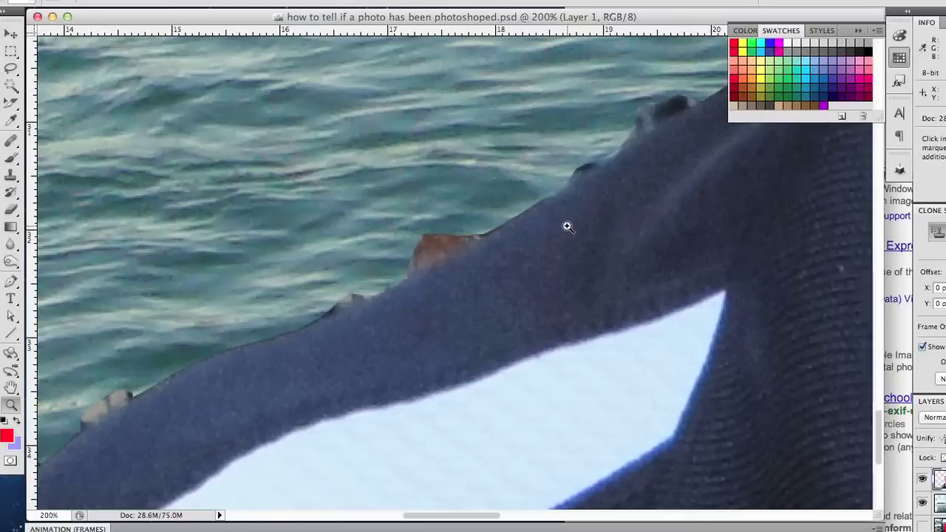